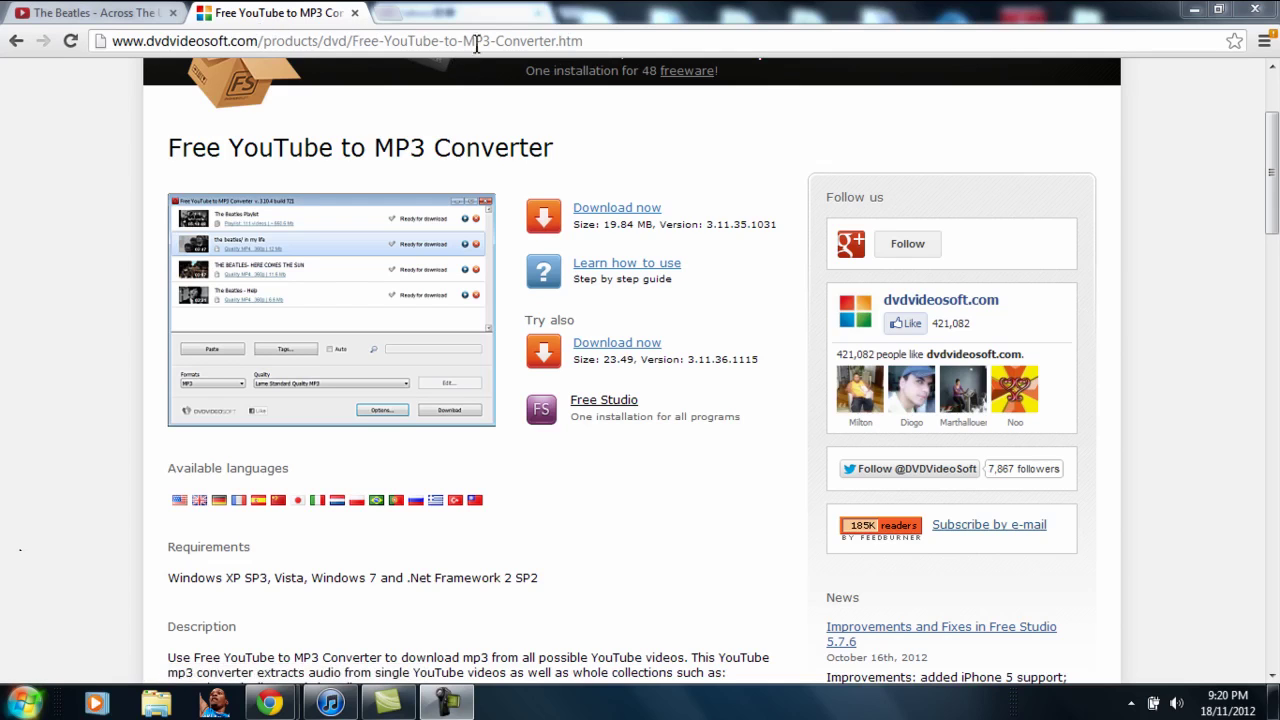
Download the FreeYouTubeToMP3.exe installer from the dvdvideosoft.com product page
click(617, 210)
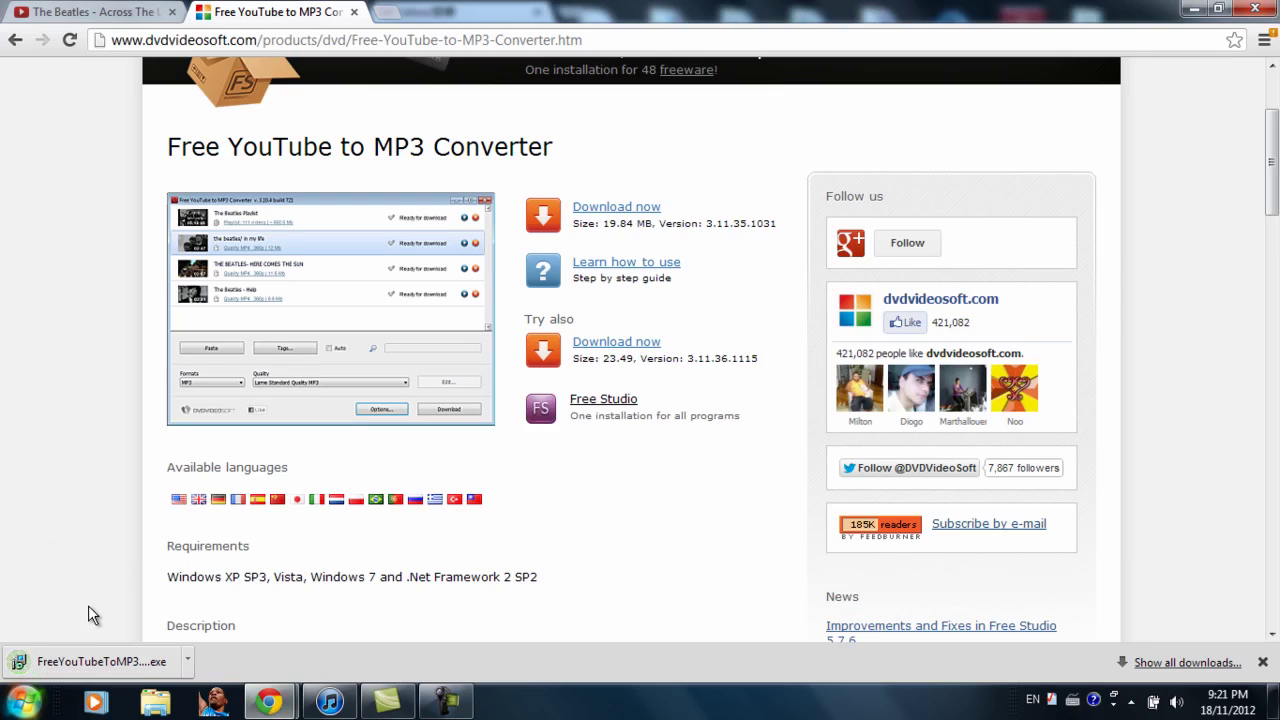
Run the downloaded installer with English as the setup language and pass the welcome page
click(97, 658)
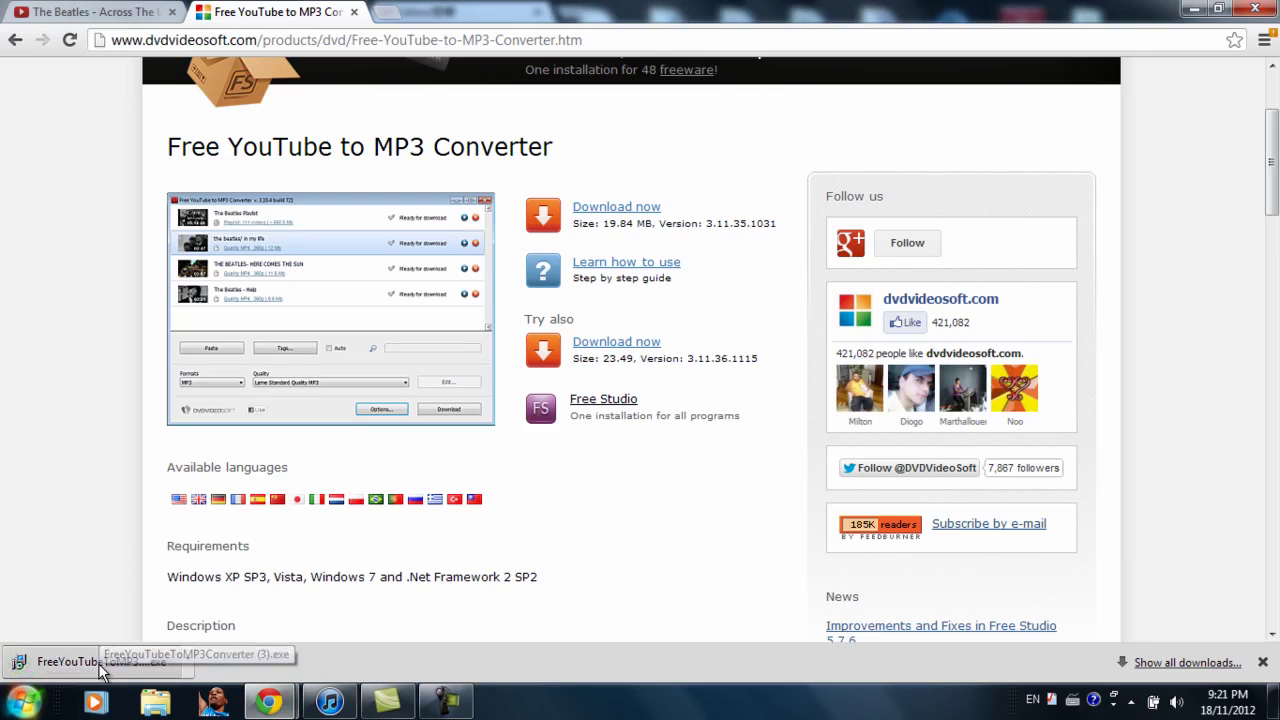
click(707, 366)
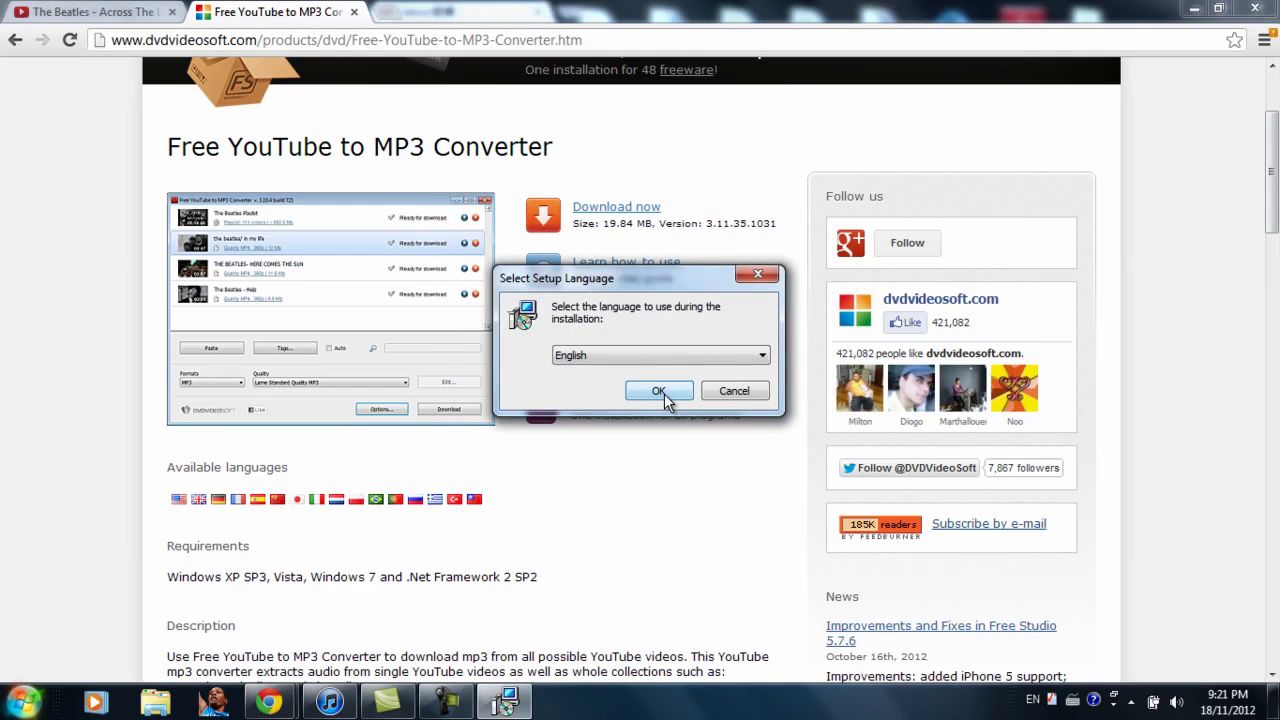
click(662, 390)
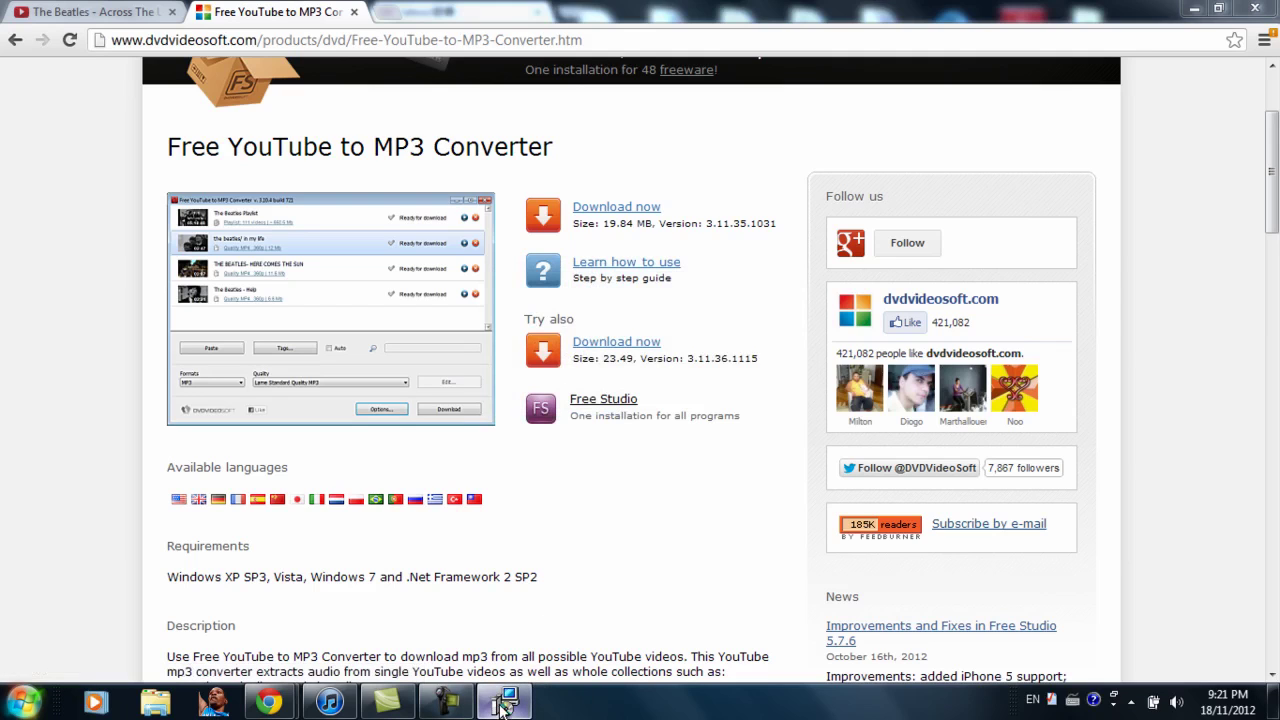
click(507, 703)
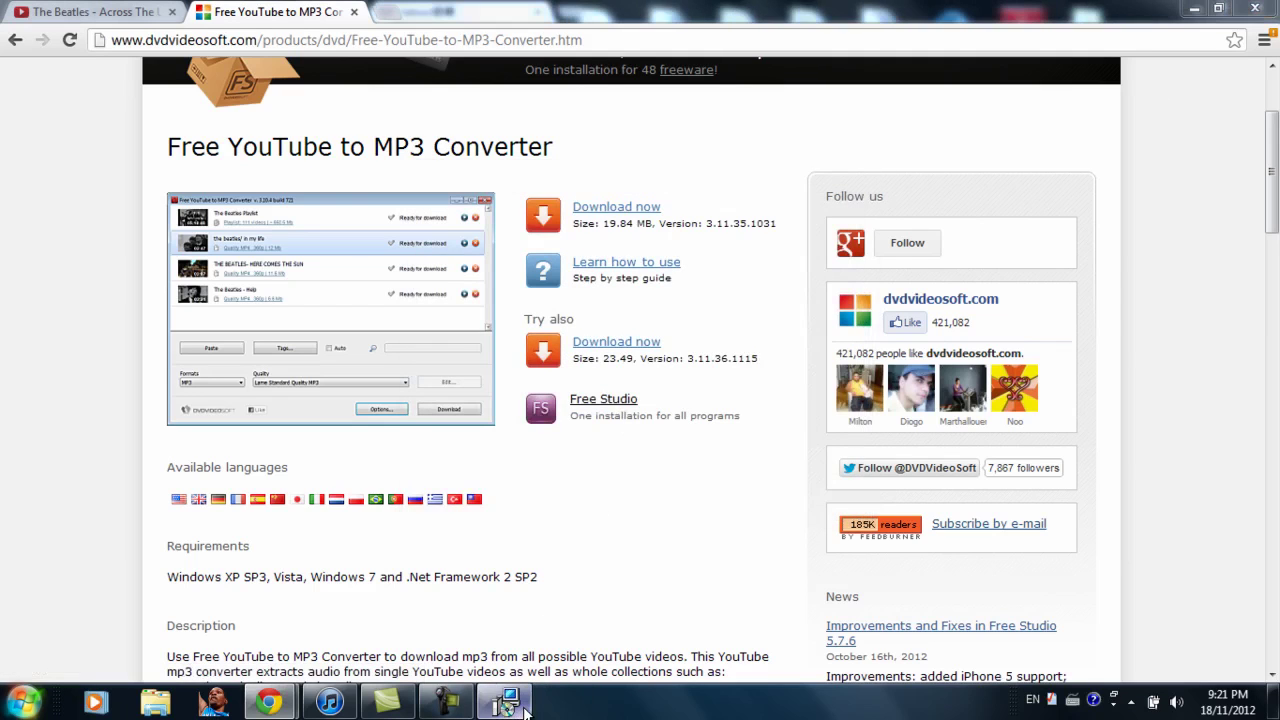
click(748, 503)
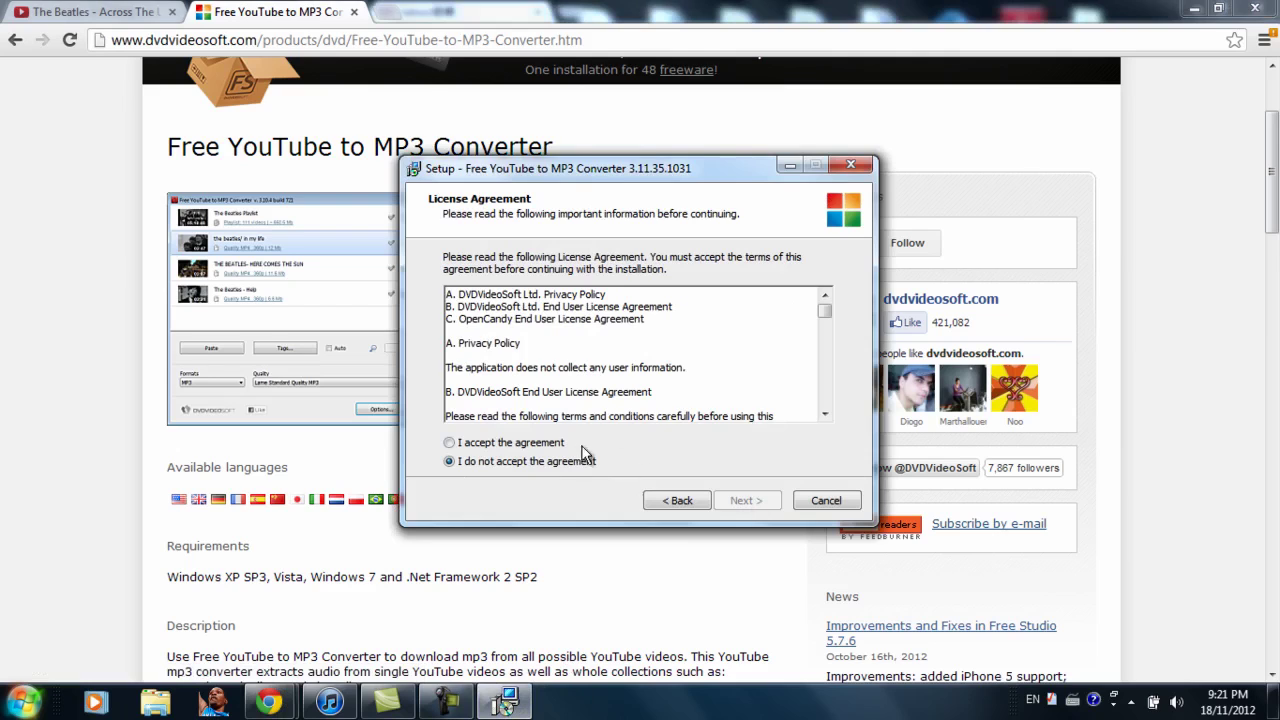
Accept the licence, keep the default DVDVideoSoft folder and skip the toolbar offer
click(560, 444)
click(755, 505)
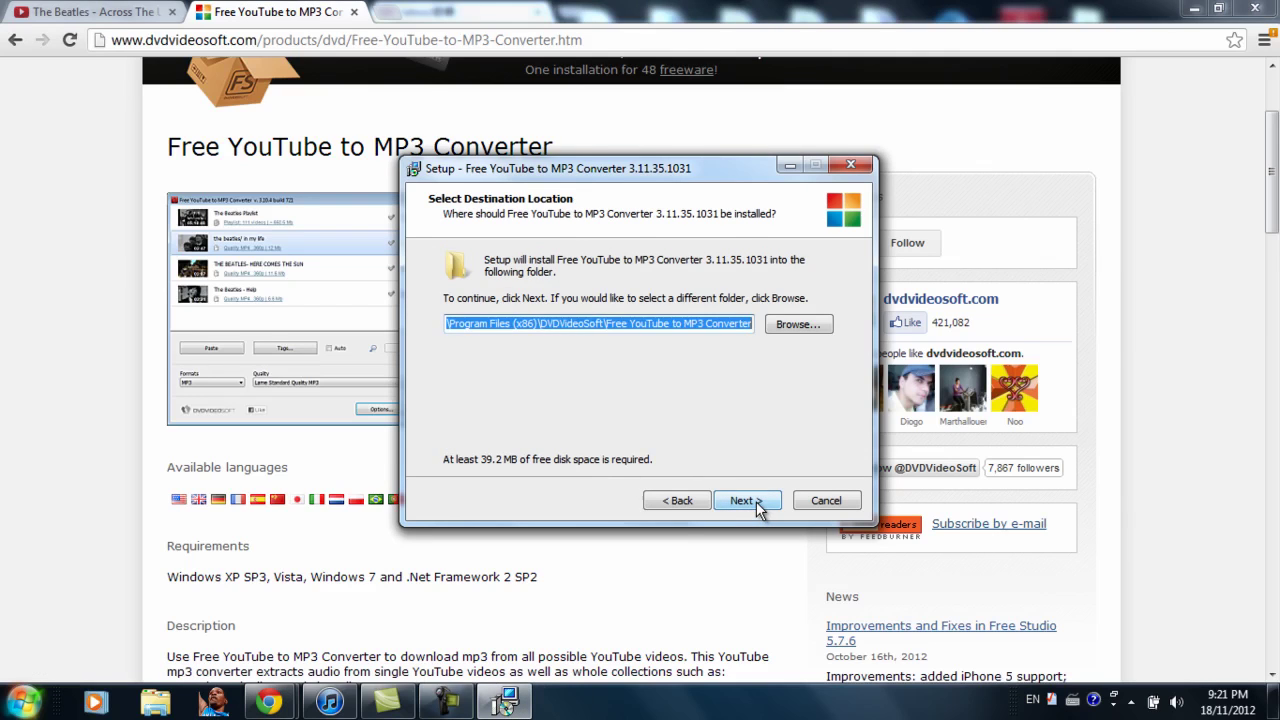
click(757, 508)
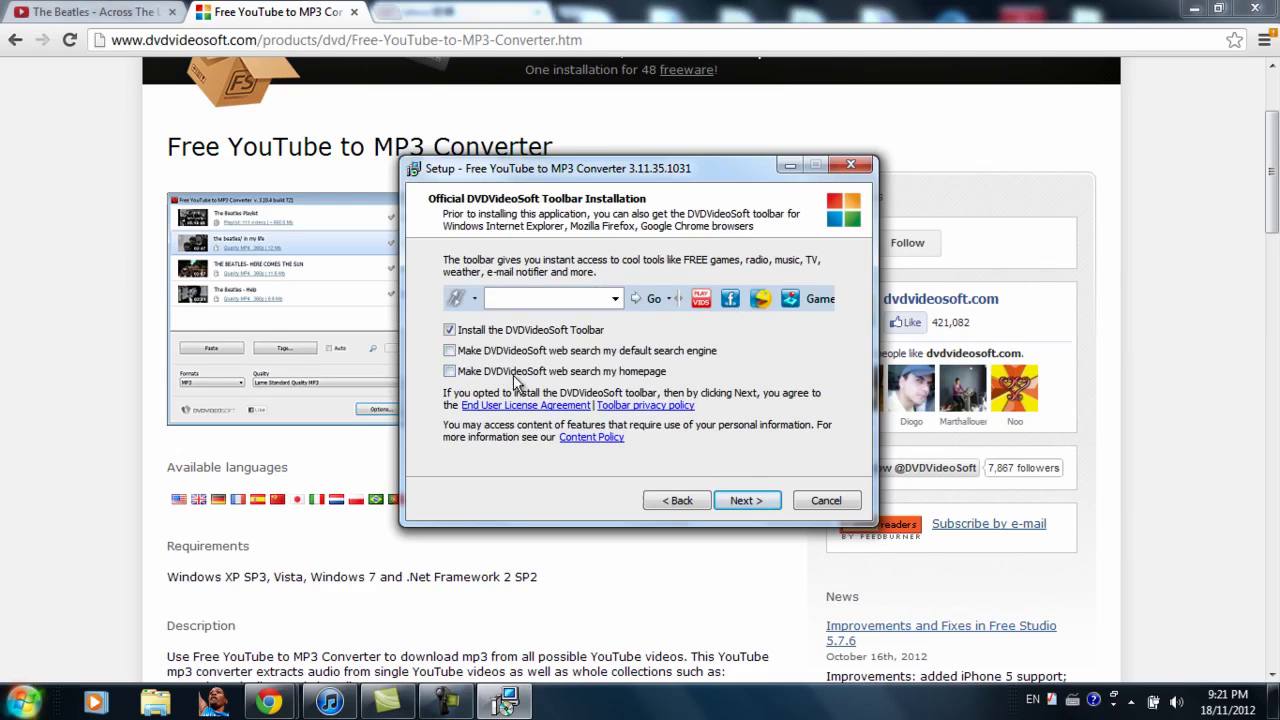
click(746, 504)
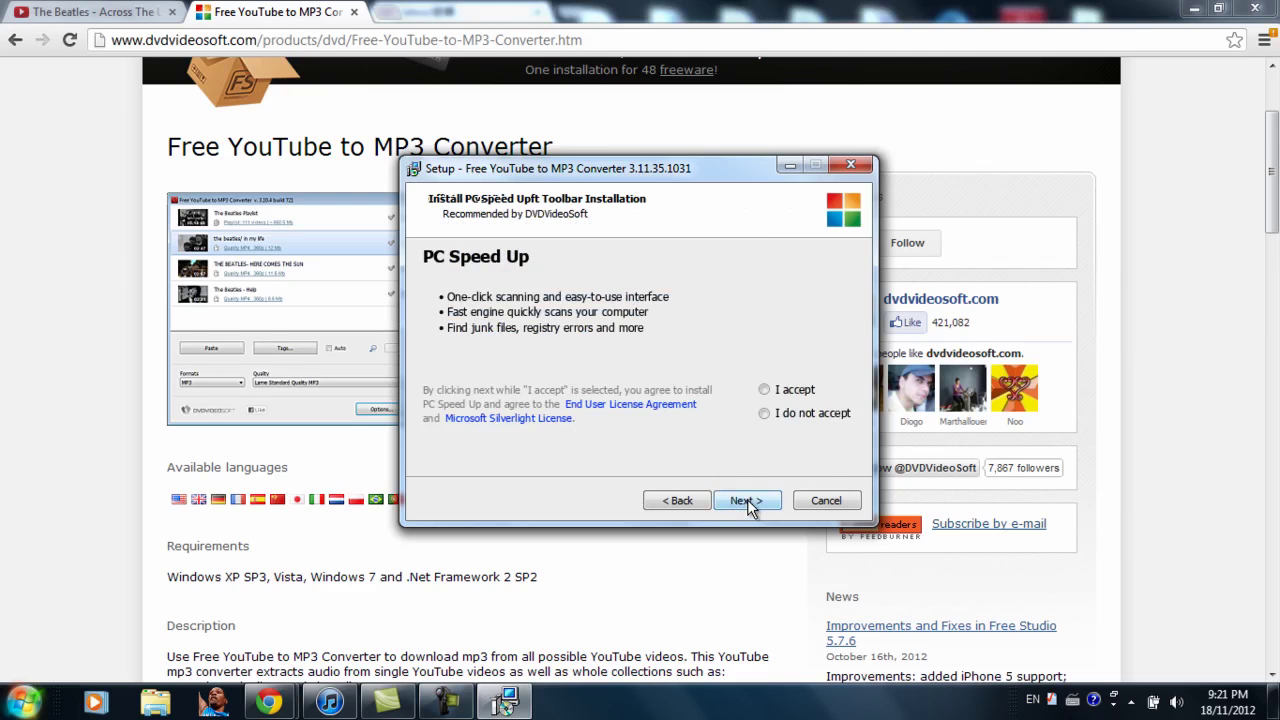
Decline the PC Speed Up offer and keep both desktop shortcuts to reach Ready to Install
click(746, 502)
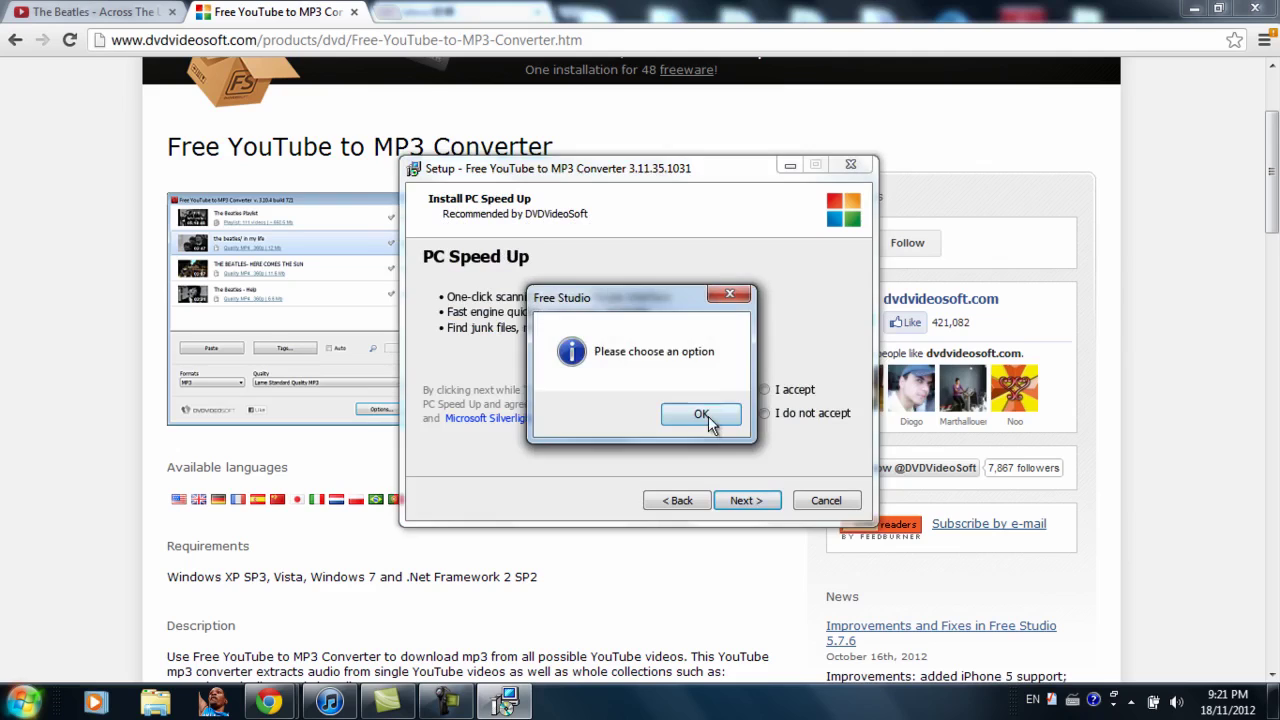
click(706, 413)
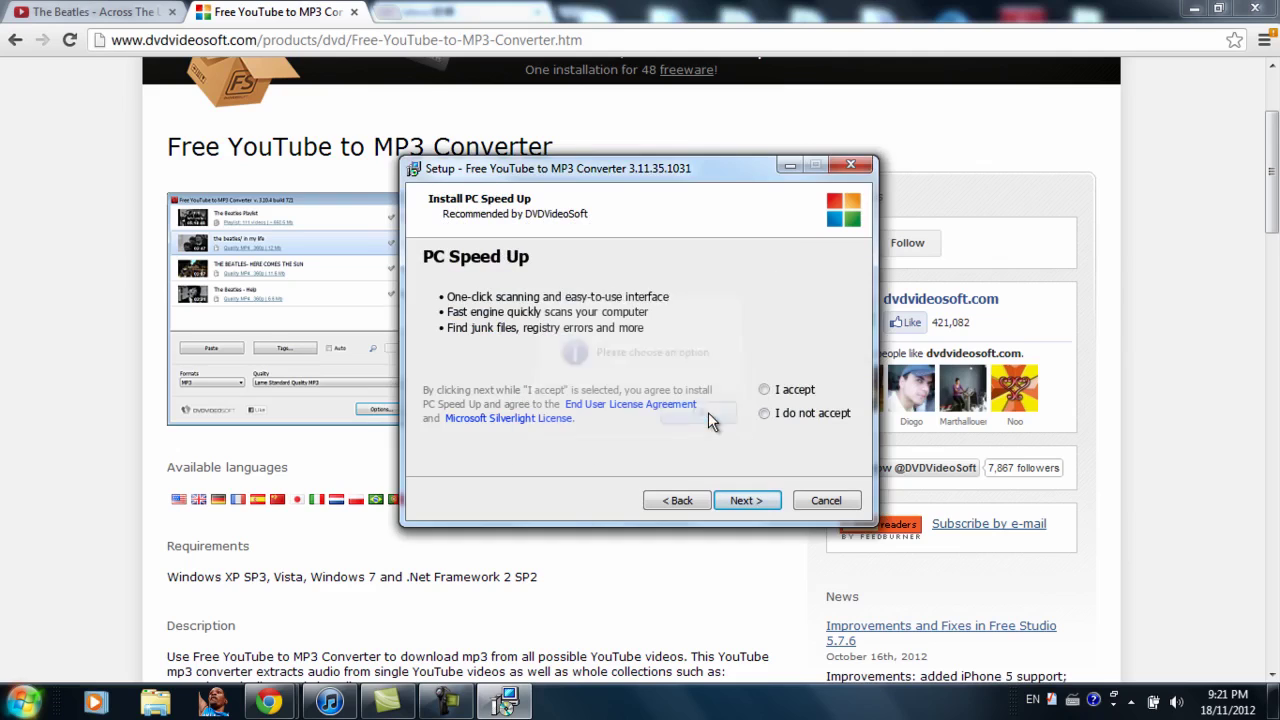
click(797, 414)
click(758, 506)
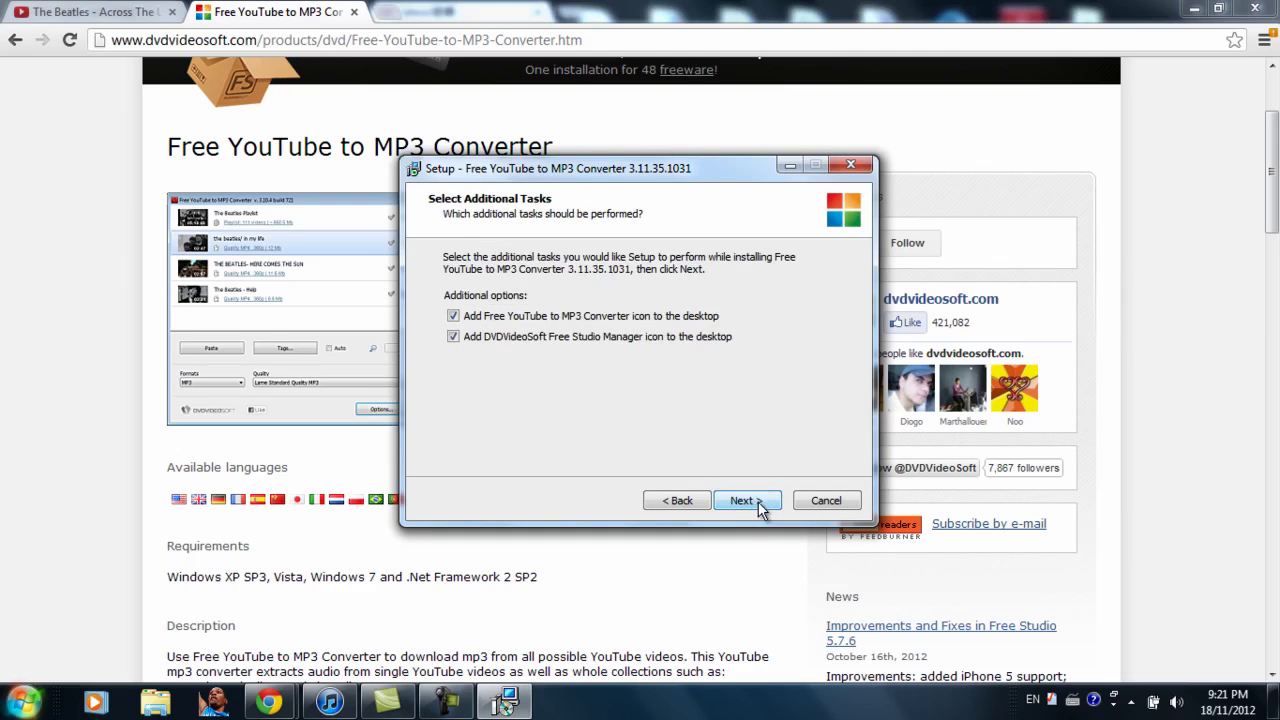
click(753, 508)
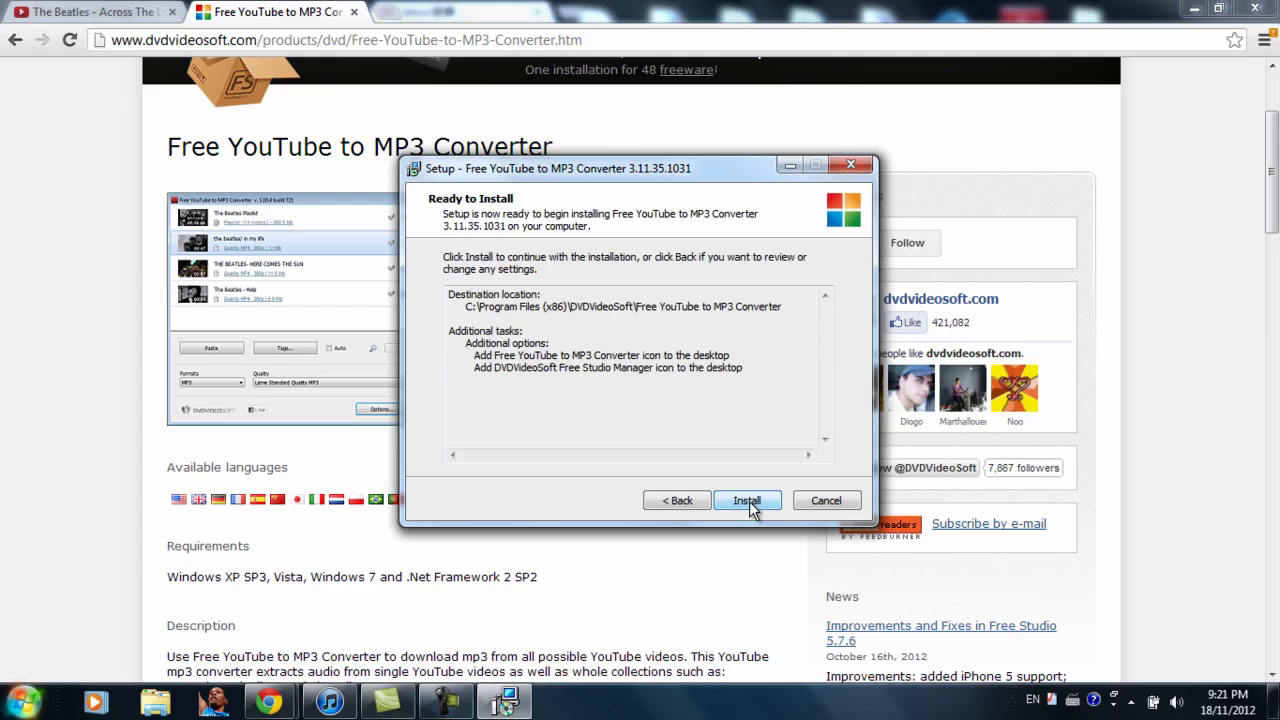
Install and finish setup, close the after-install page, and bring up the converter and Beatles tab
click(748, 502)
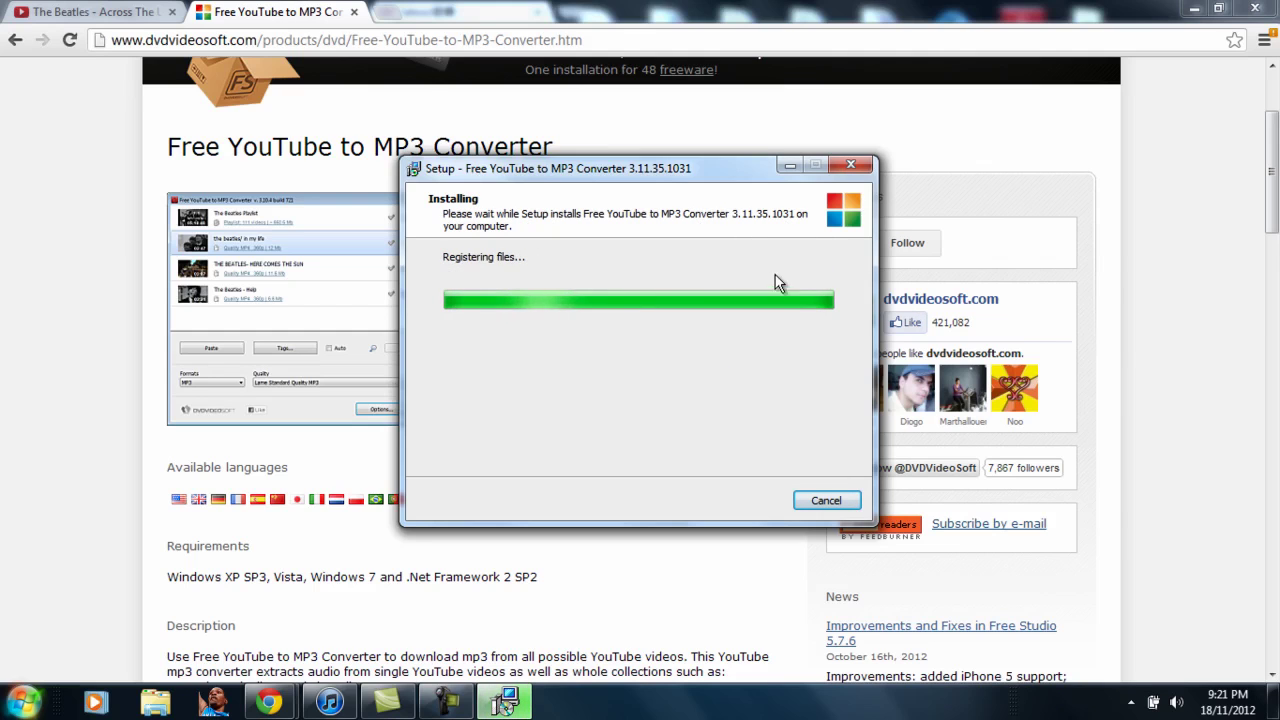
click(752, 501)
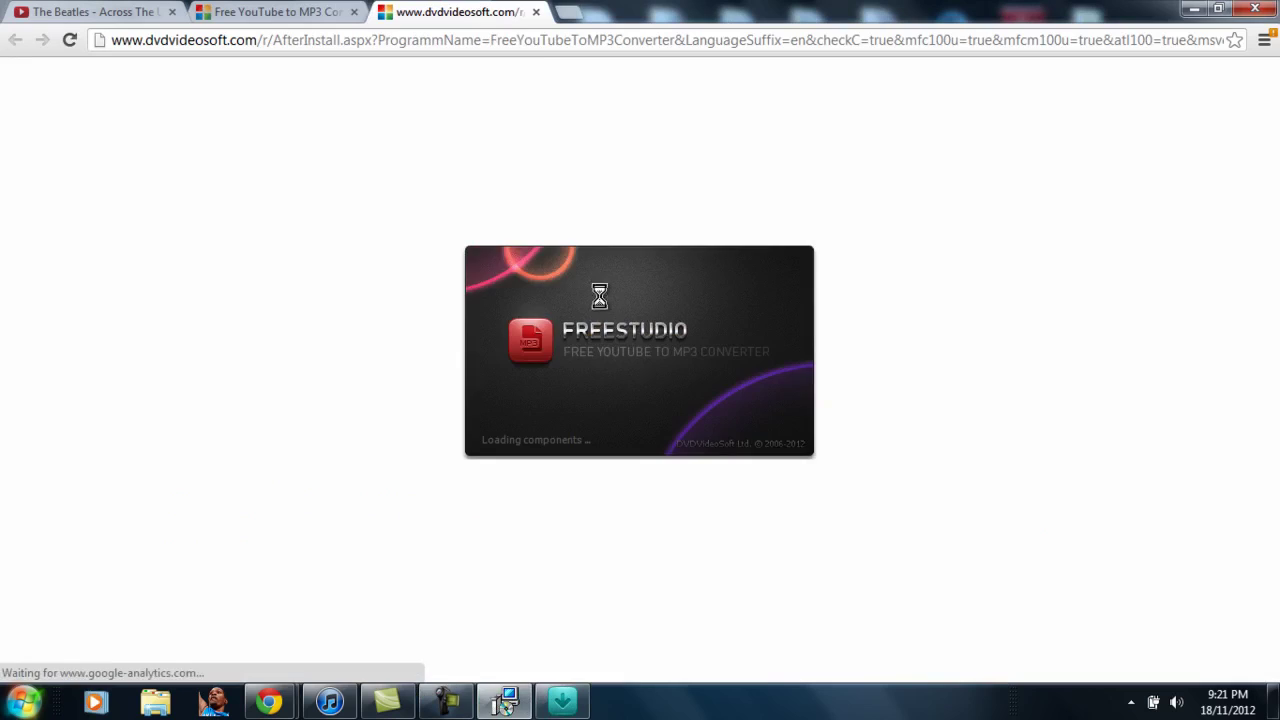
click(536, 12)
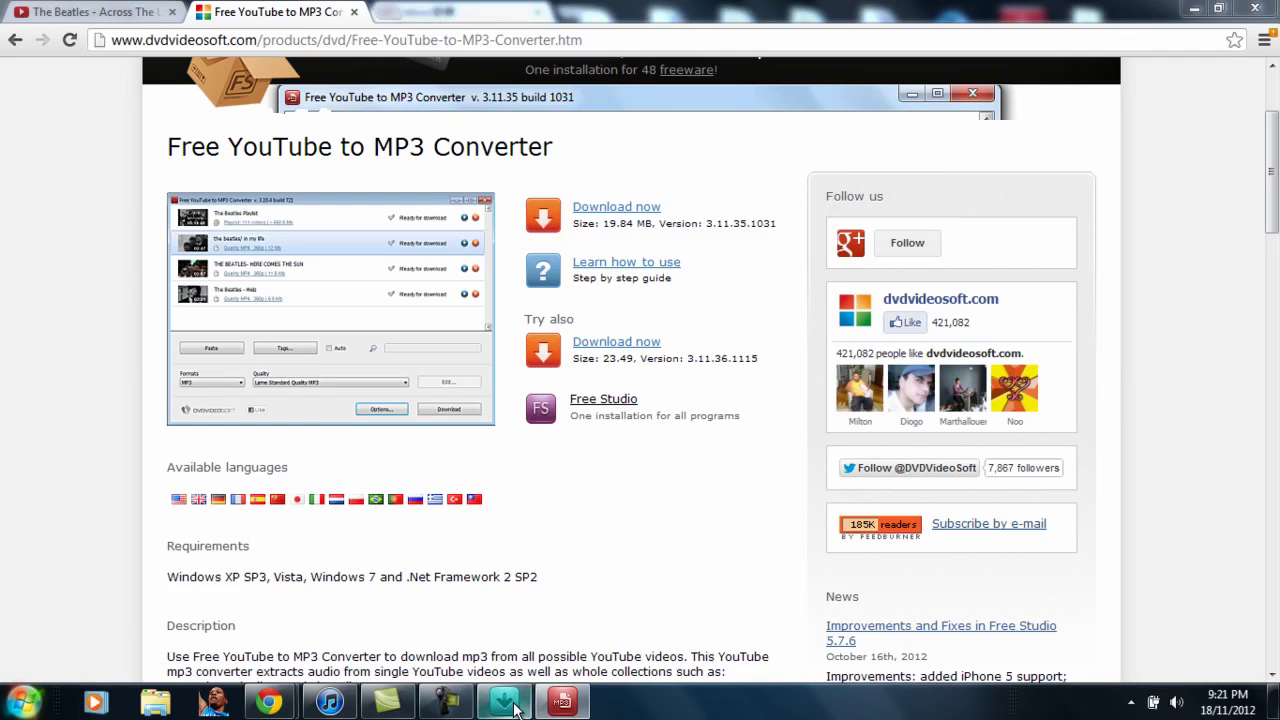
right_click(505, 702)
click(470, 664)
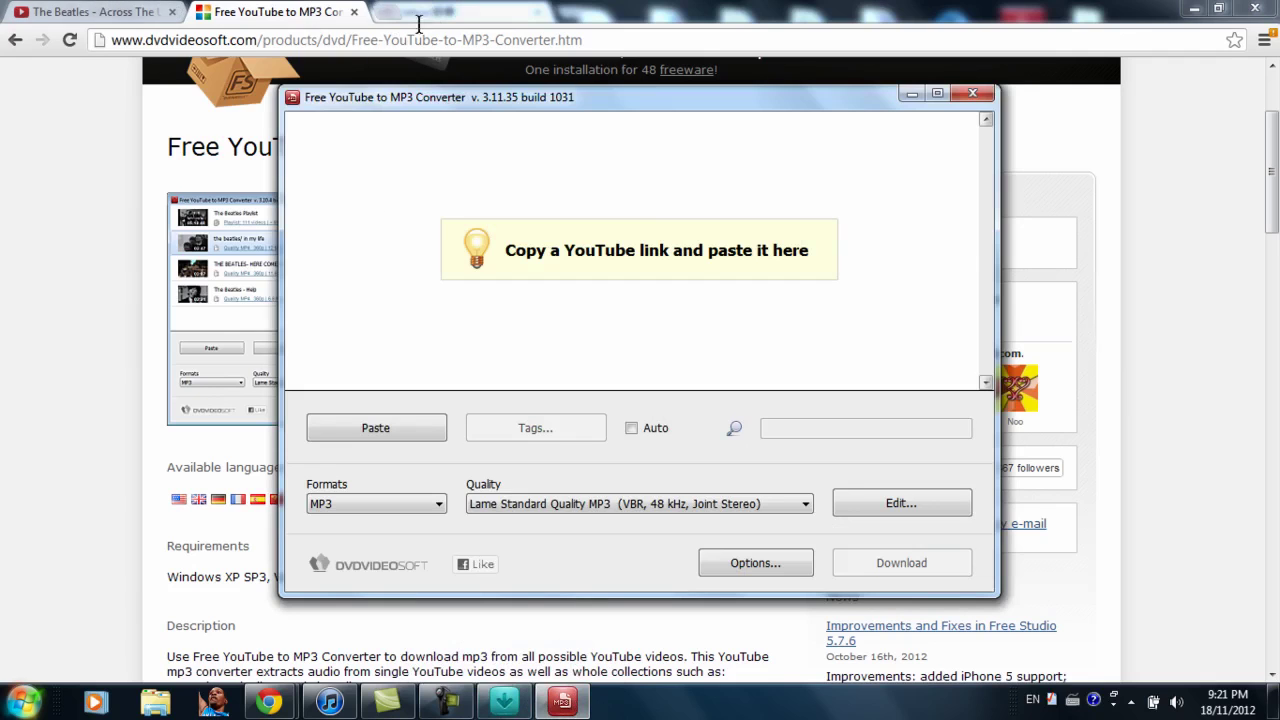
click(60, 12)
Preview the Beatles Across The Universe video, then copy its URL and switch to the converter
scroll(309, 314, up, 1)
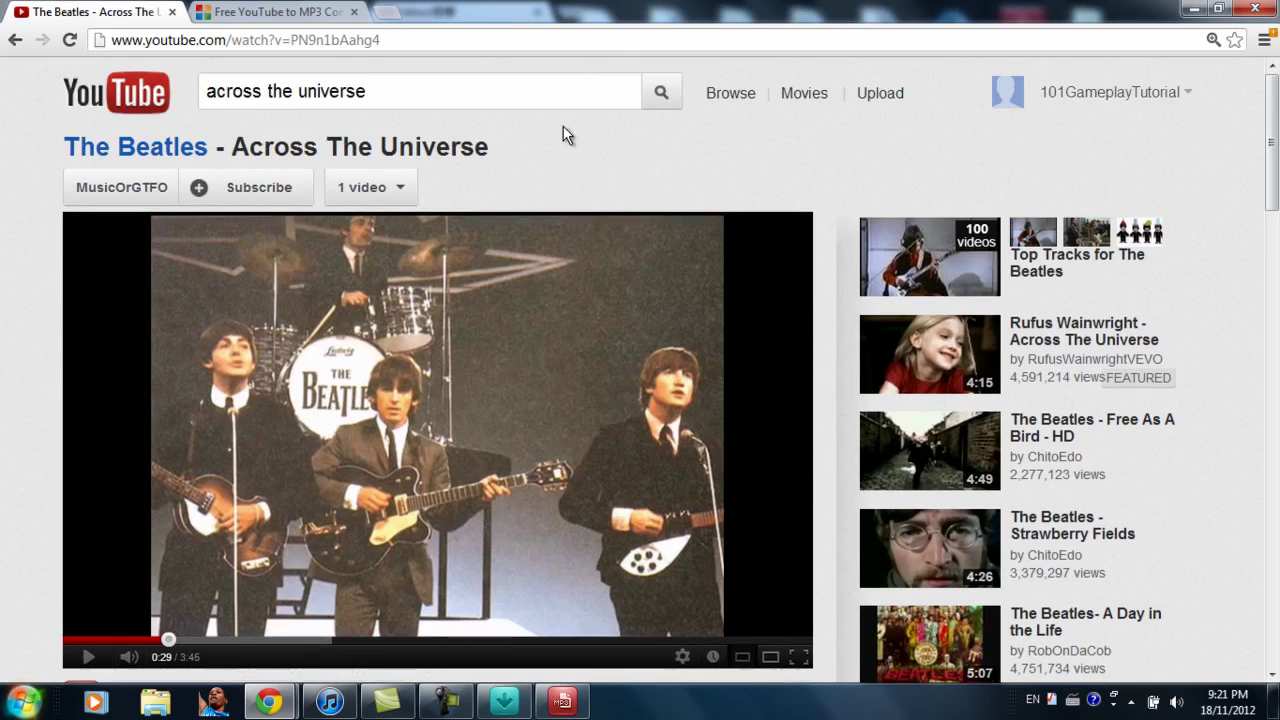
scroll(563, 134, down, 1)
scroll(260, 331, up, 1)
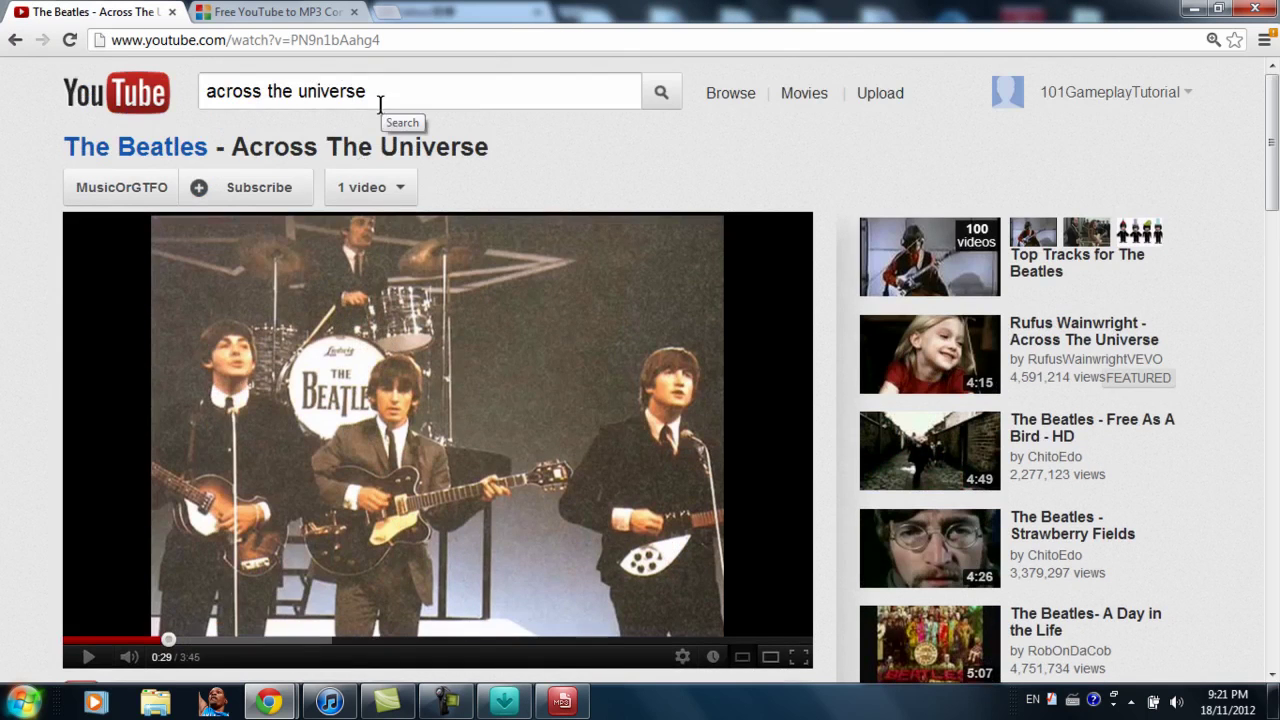
scroll(380, 120, down, 1)
scroll(400, 130, up, 1)
scroll(452, 141, down, 1)
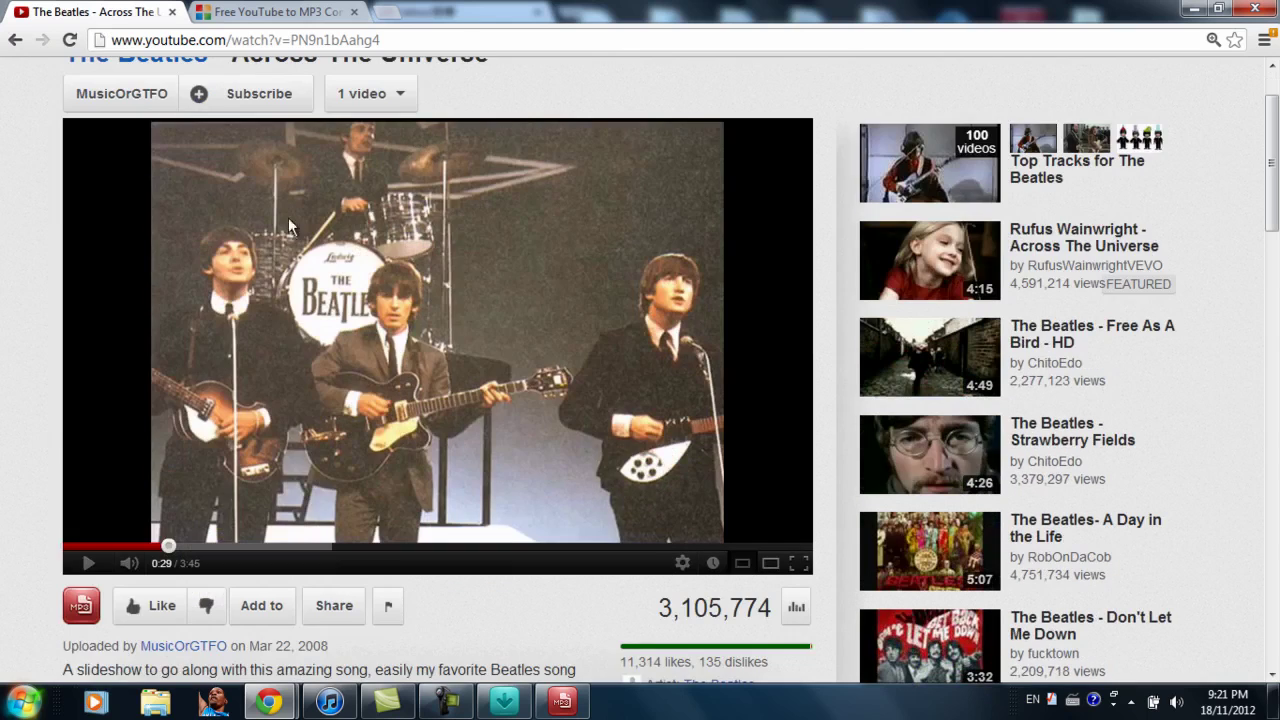
click(441, 313)
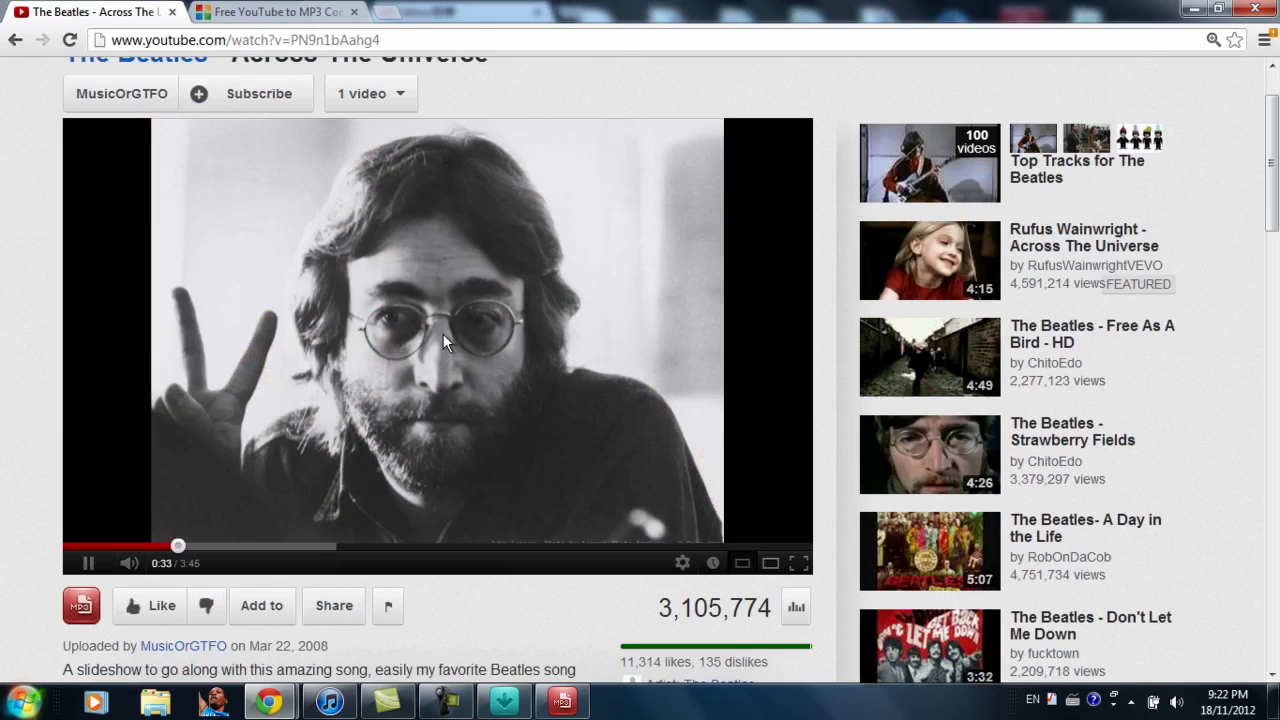
click(430, 305)
click(405, 38)
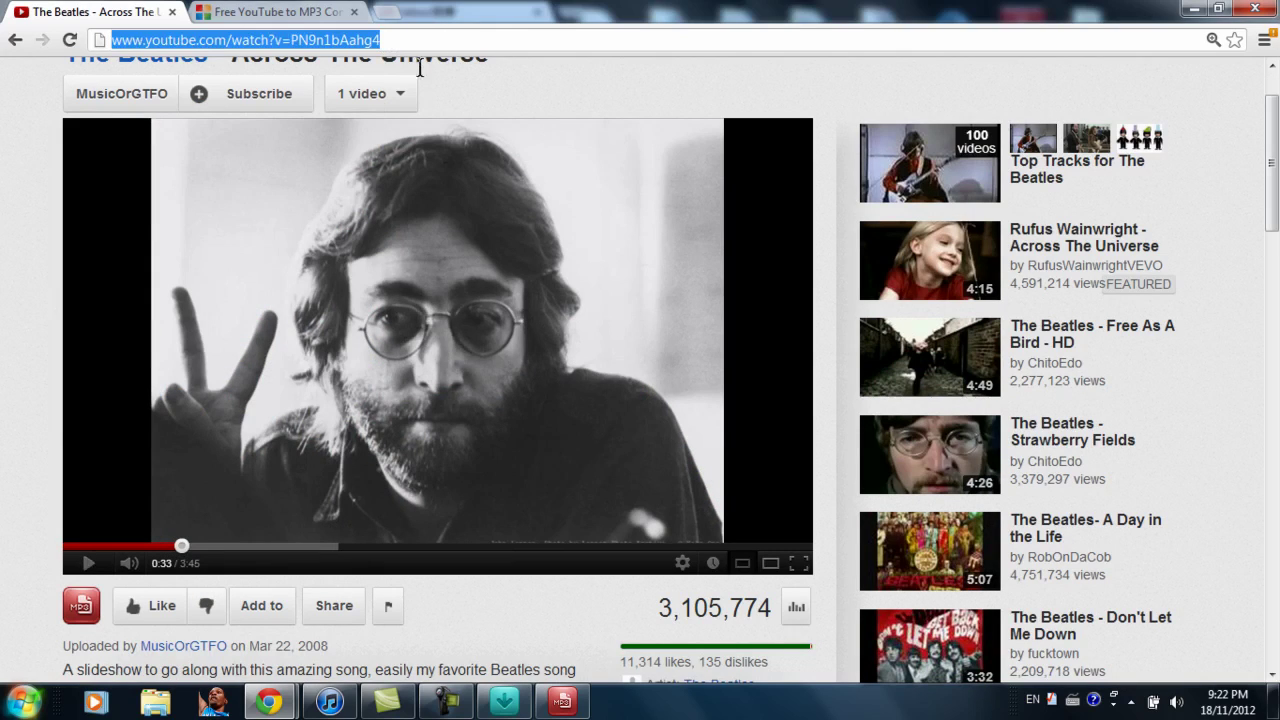
click(562, 702)
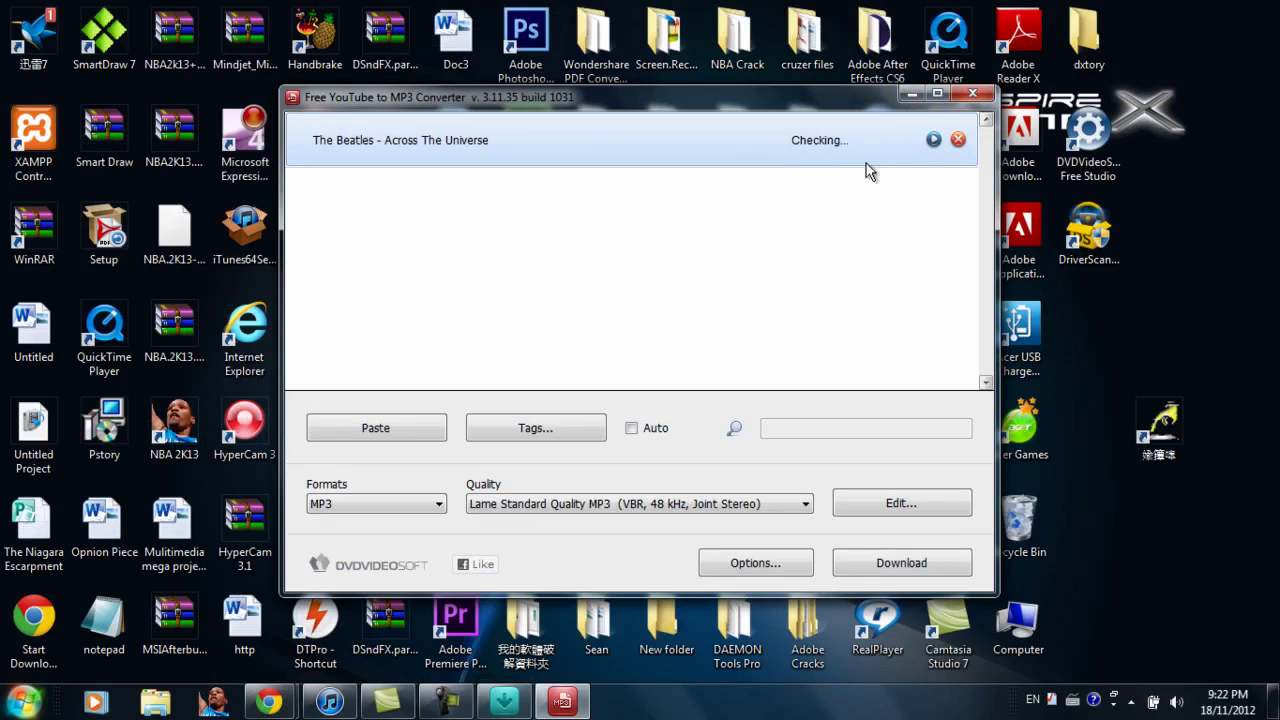
Download The Beatles - Across The Universe as MP3 and wait for Completed
click(934, 140)
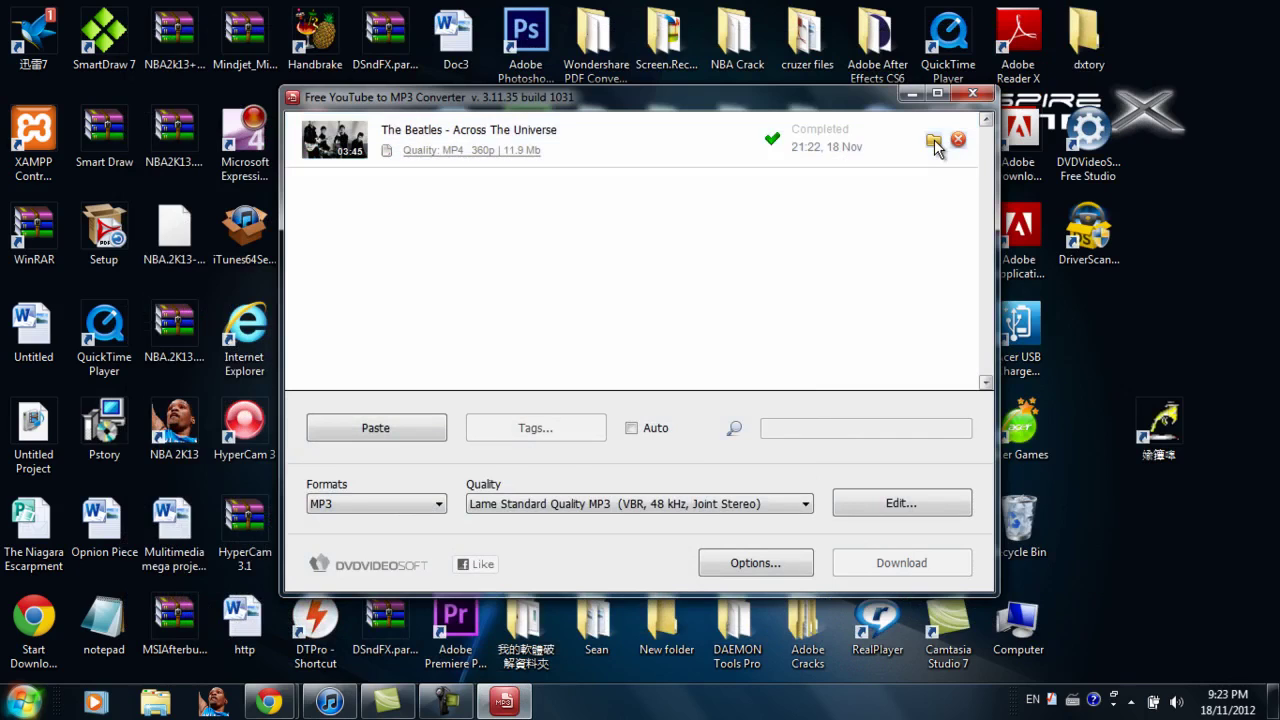
Open My Music, play Across The Universe_2 MP3, skip ahead, then close the player
click(933, 141)
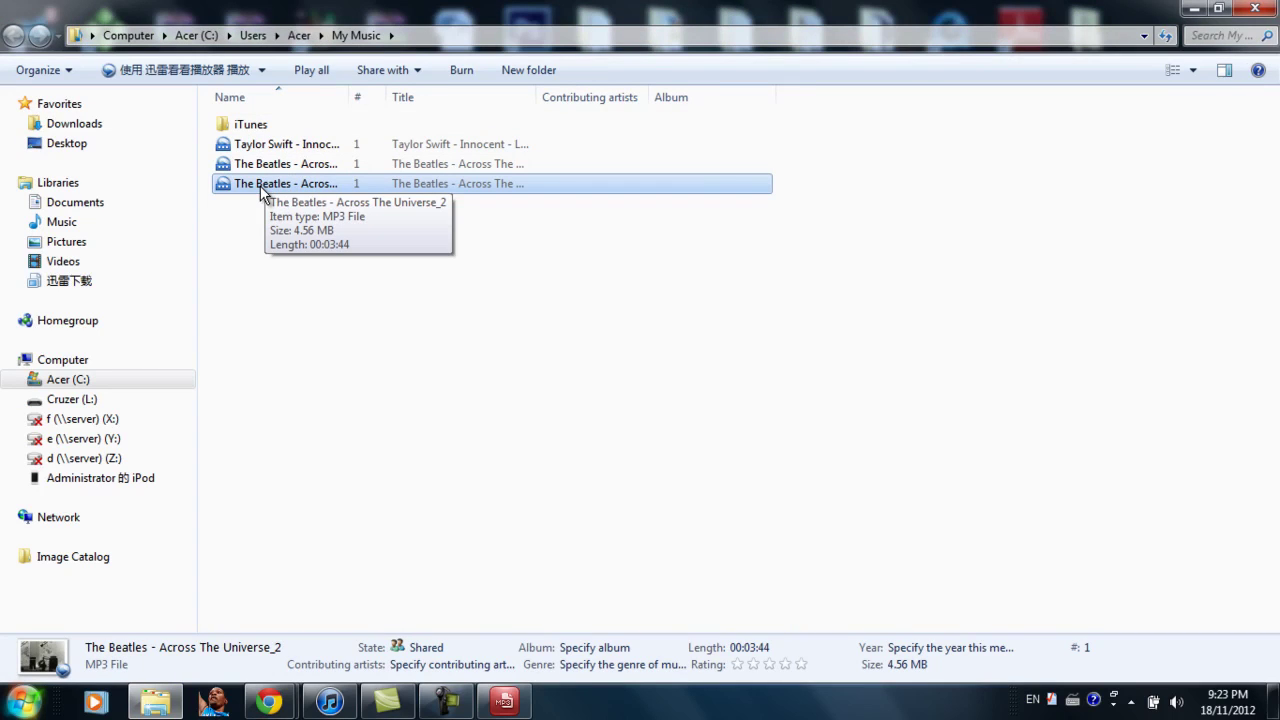
double_click(262, 190)
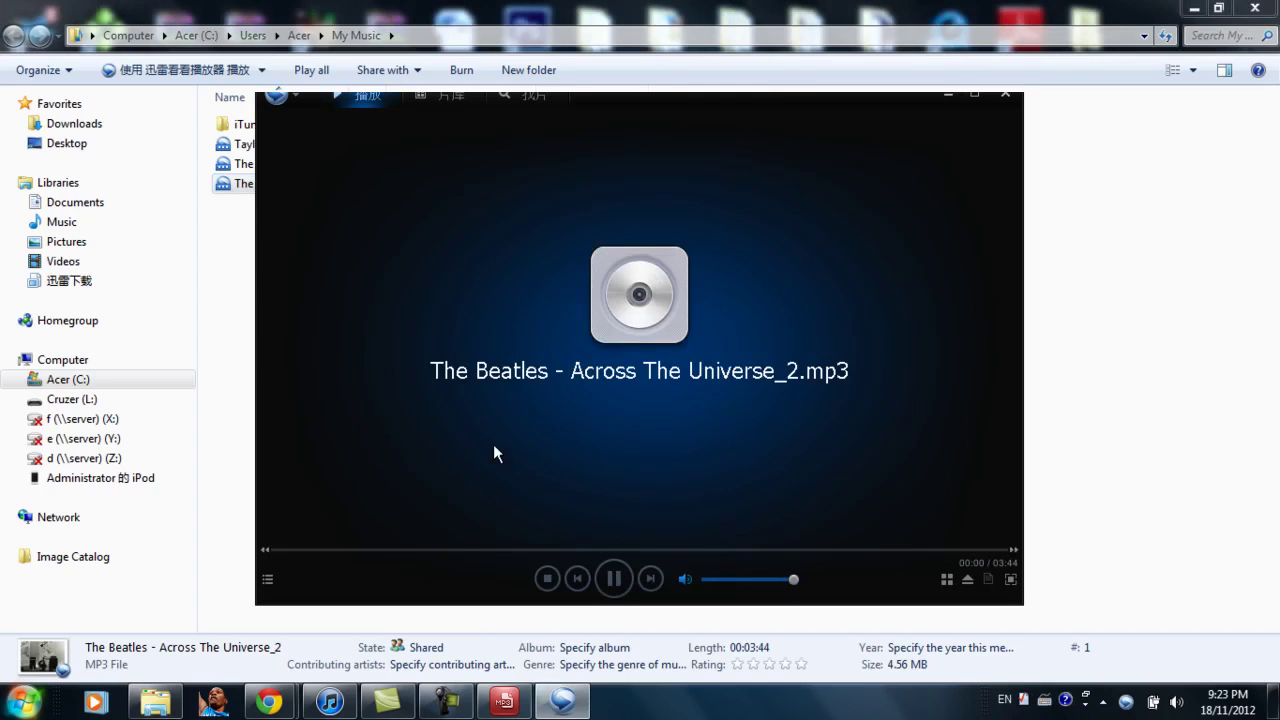
click(462, 551)
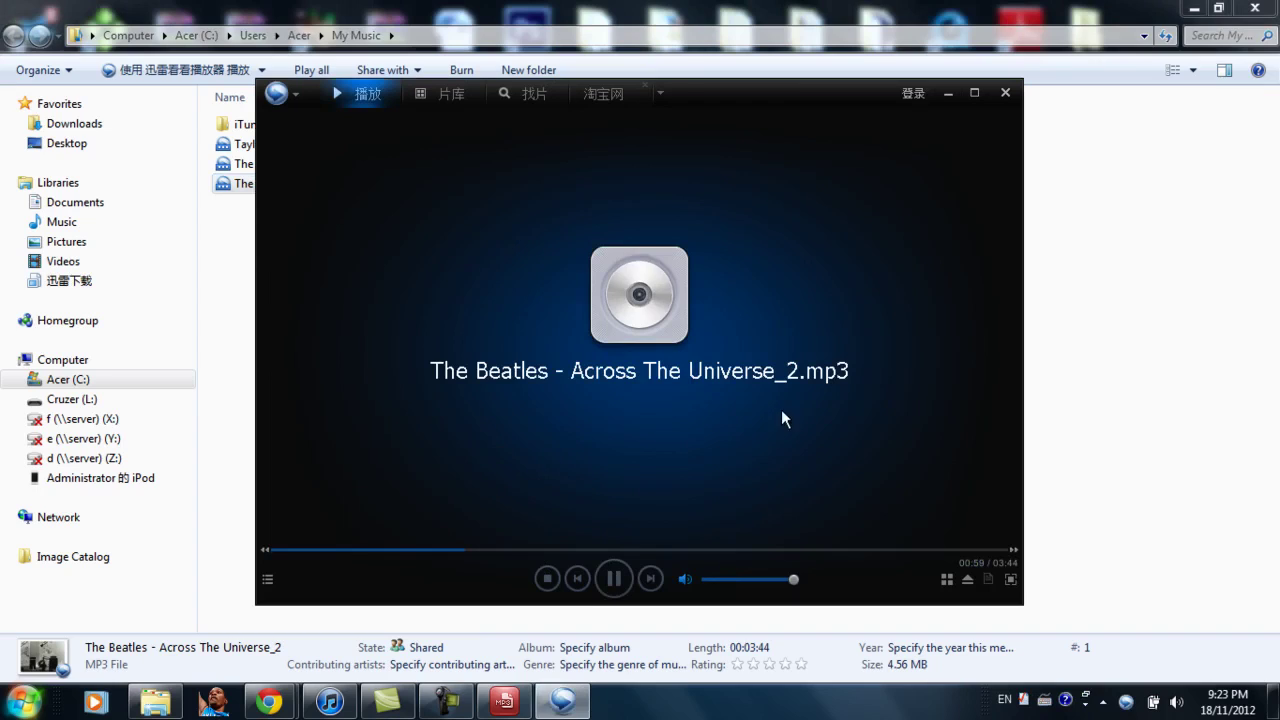
click(1005, 93)
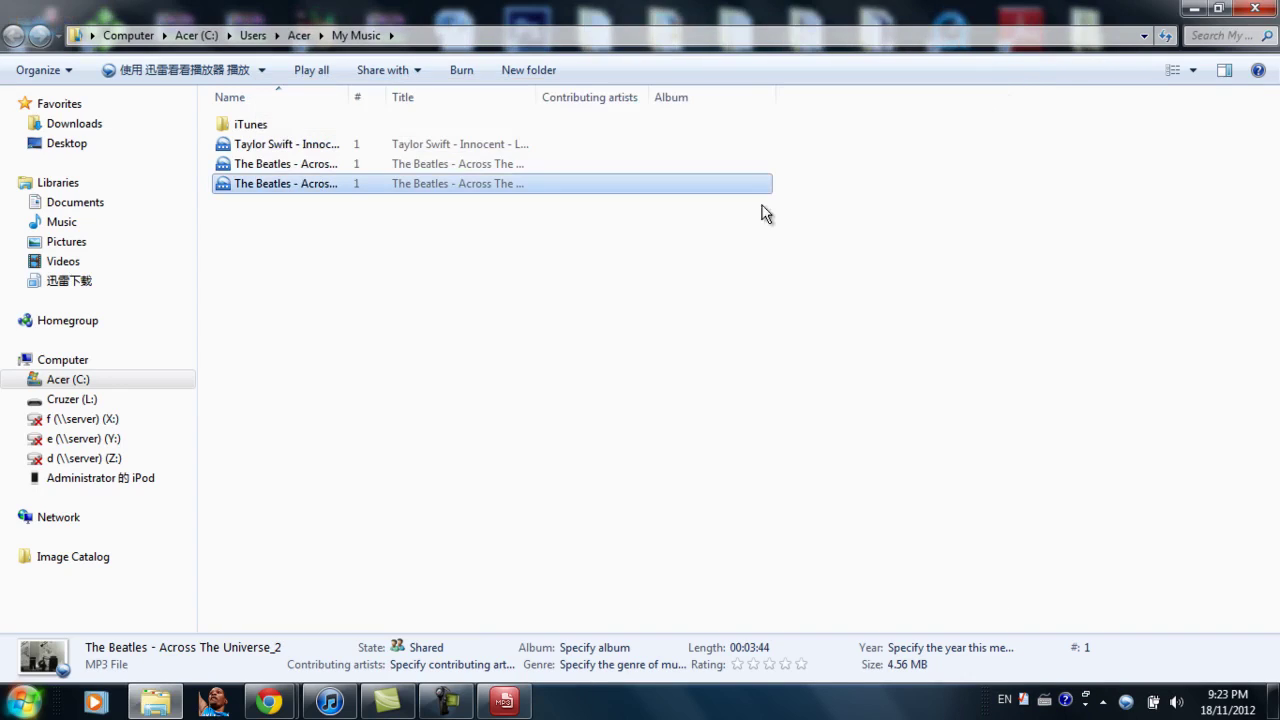
Open iTunes and select Across The Universe in the 18/11/2012 downloads playlist
click(330, 700)
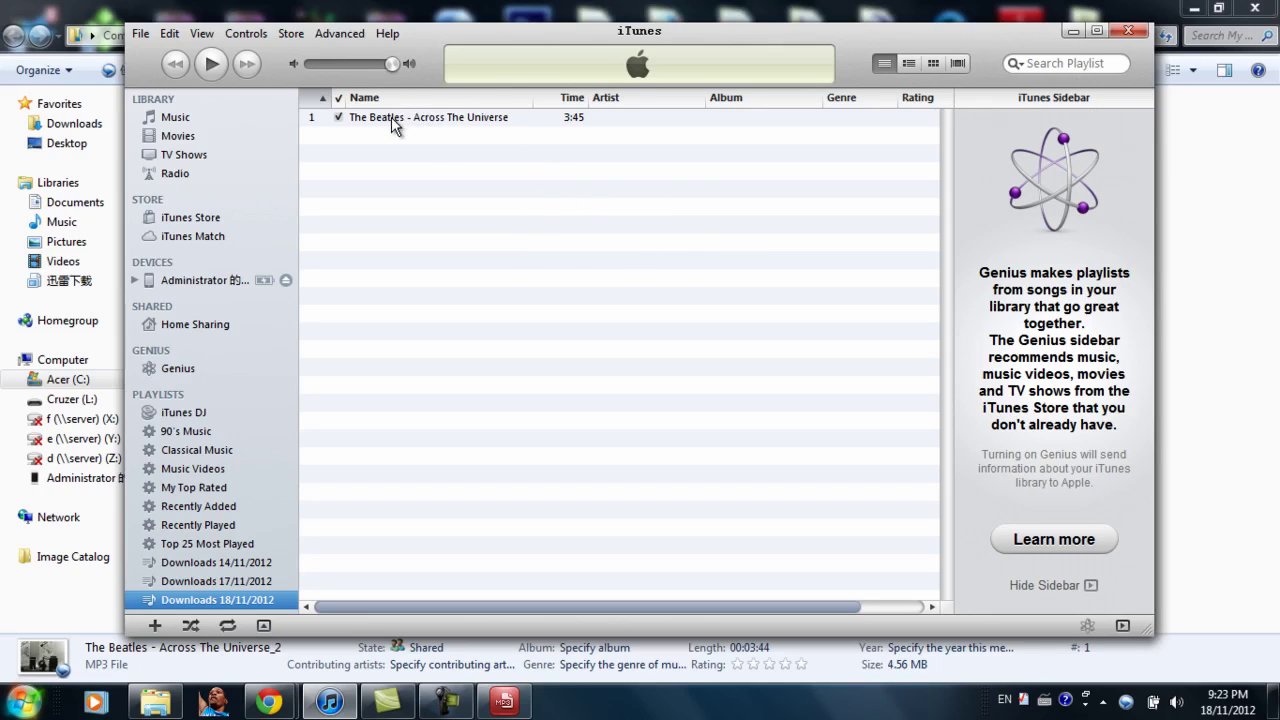
click(450, 125)
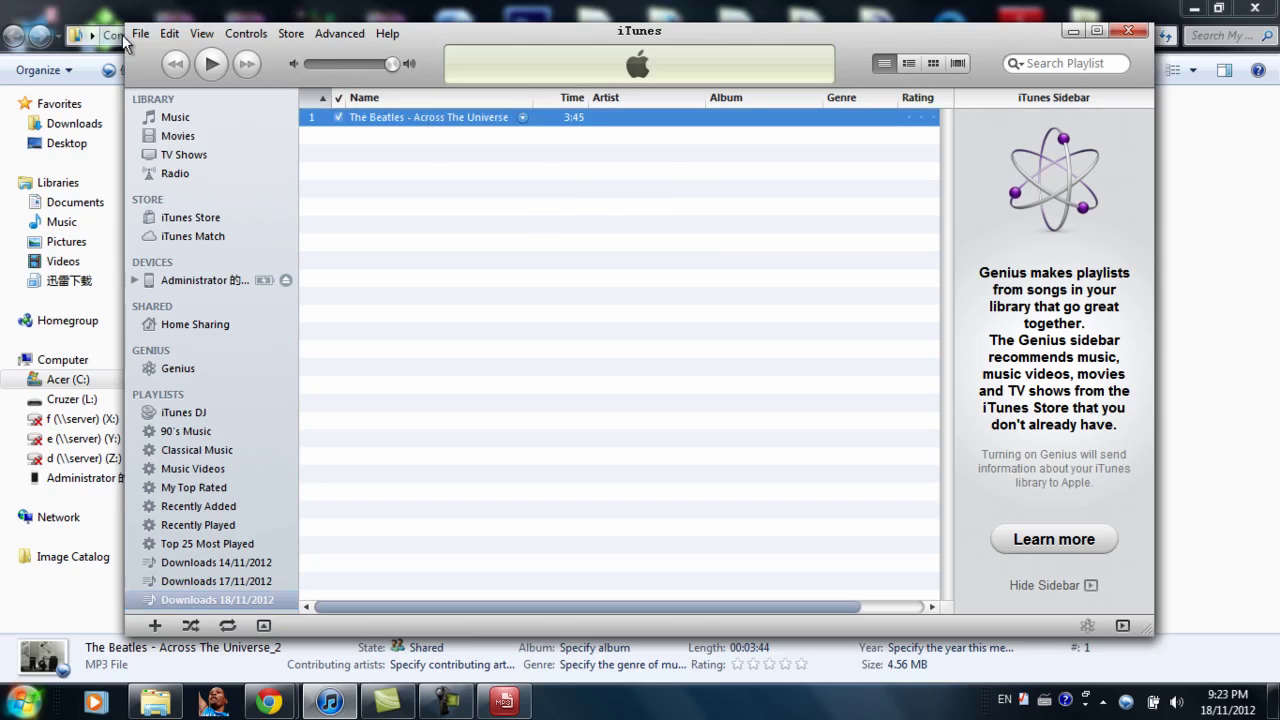
click(141, 35)
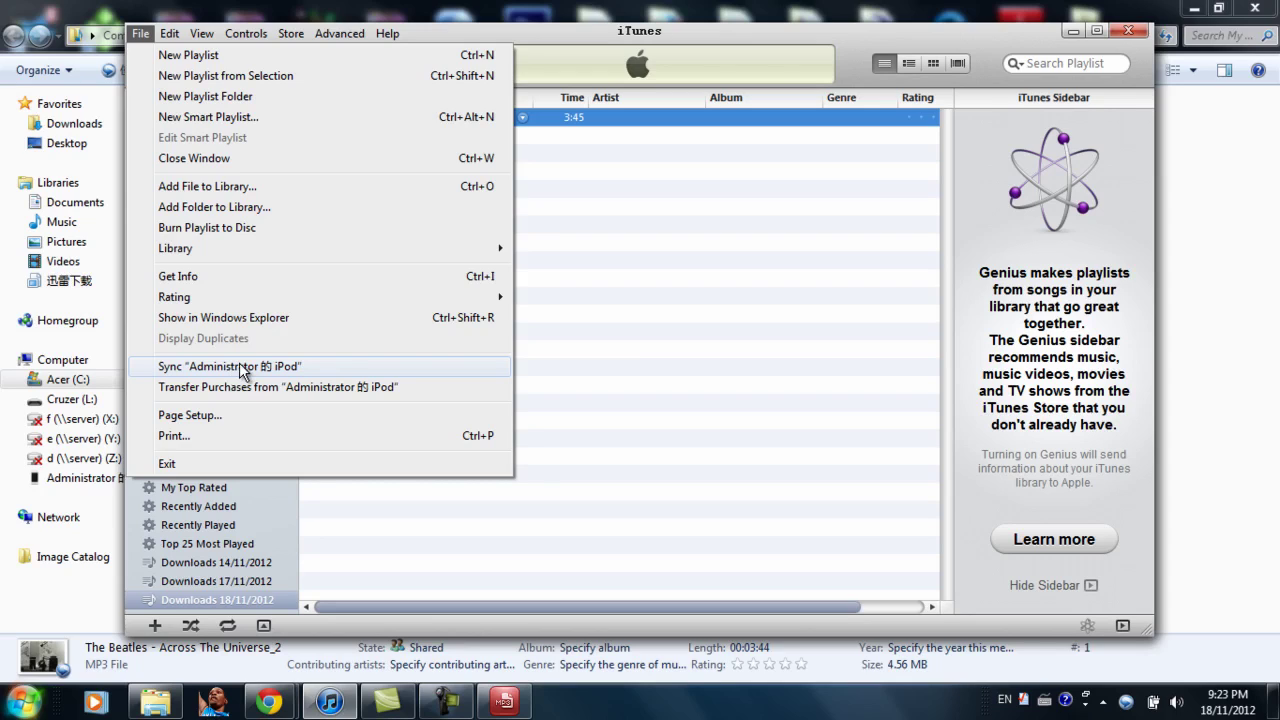
click(786, 348)
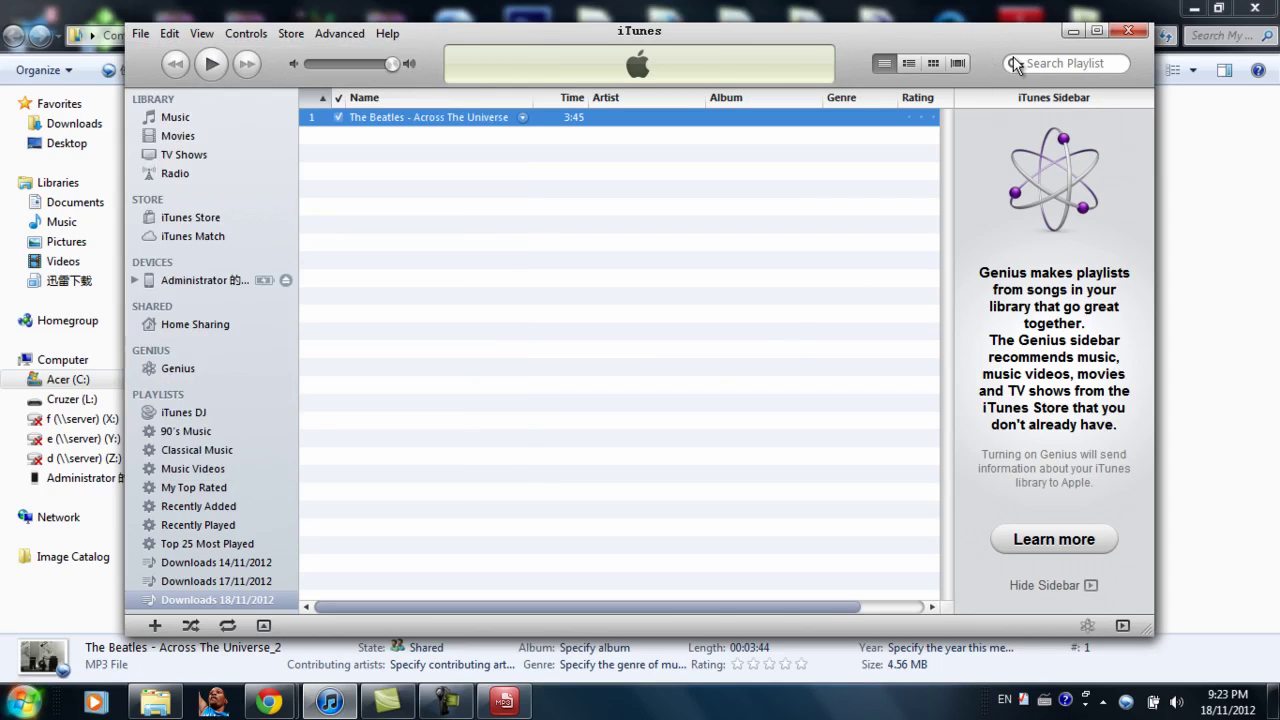
Minimize iTunes and the My Music folder to return to the converter
click(1072, 33)
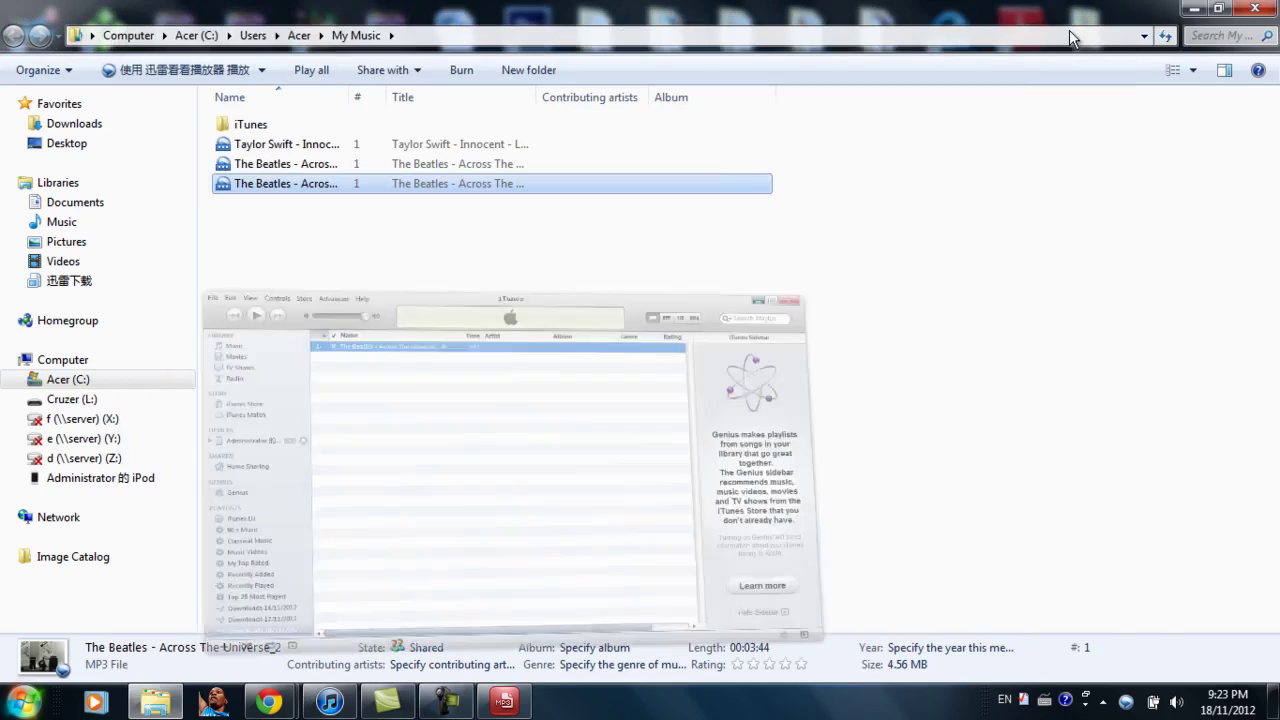
click(1193, 9)
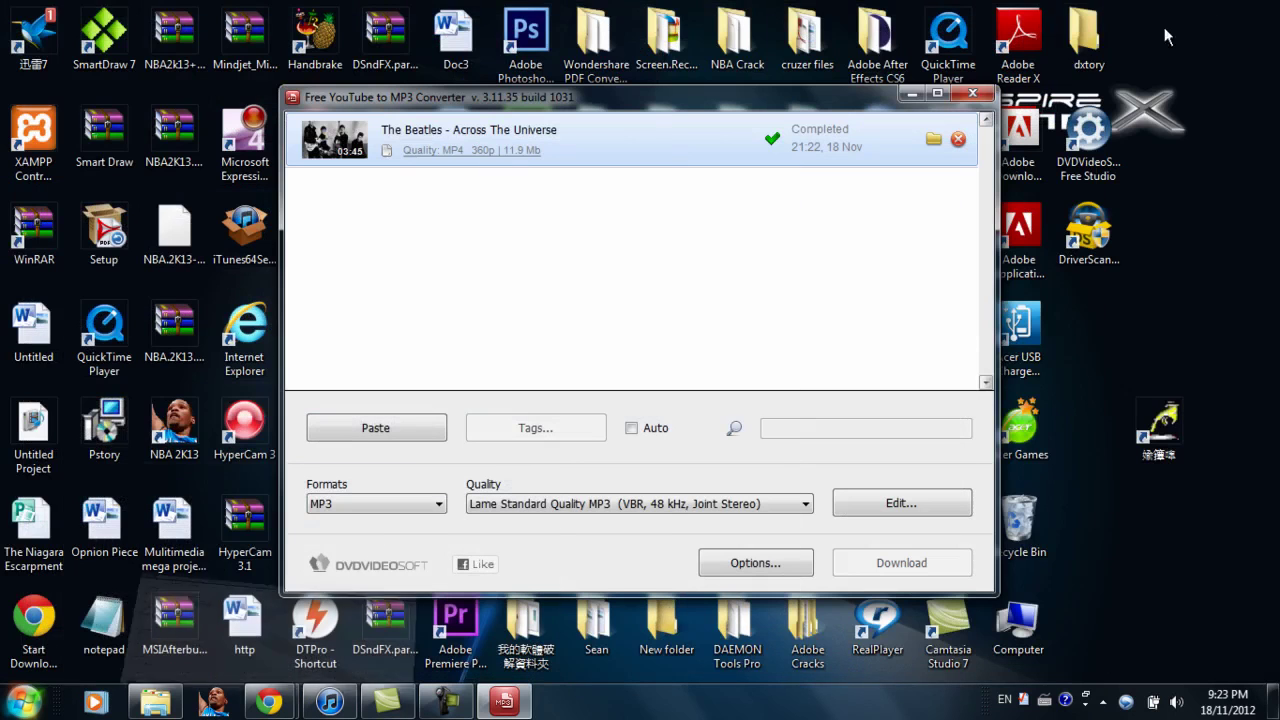
click(458, 706)
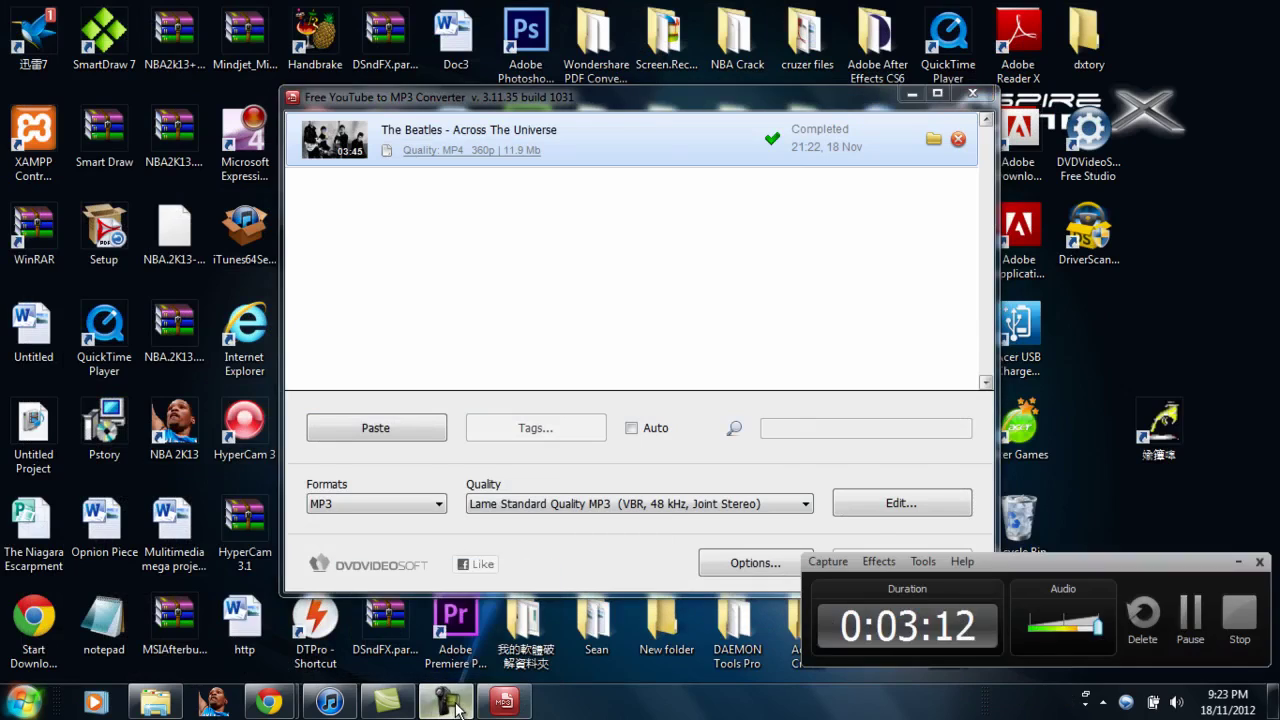